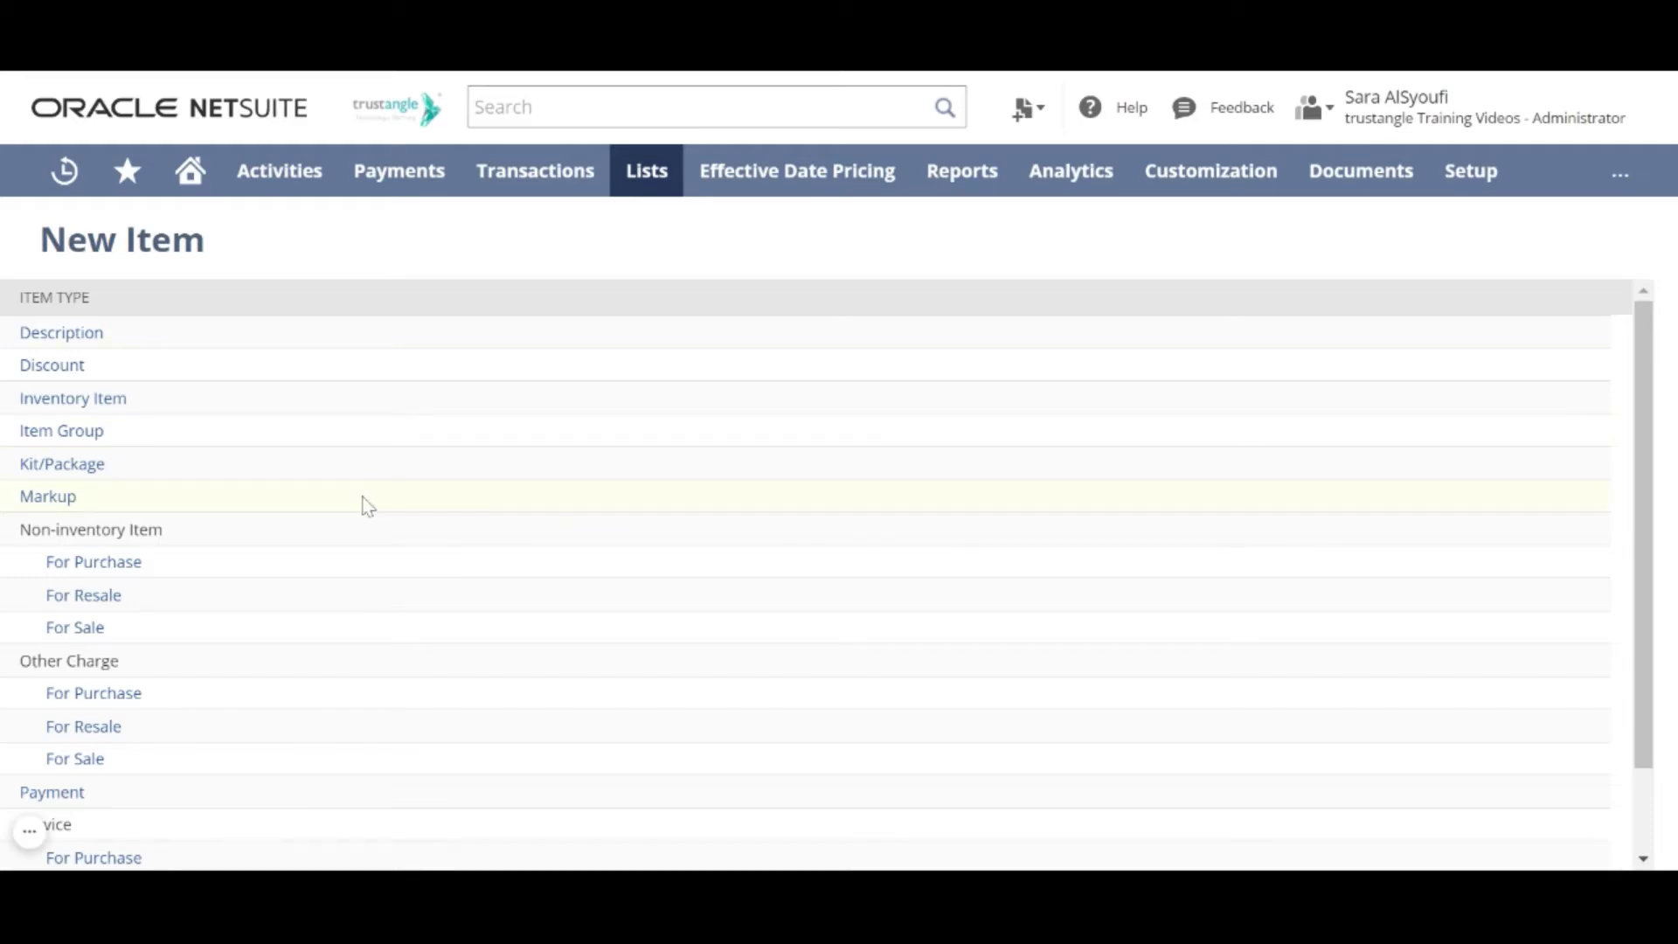
scroll(365, 504, "down", 2)
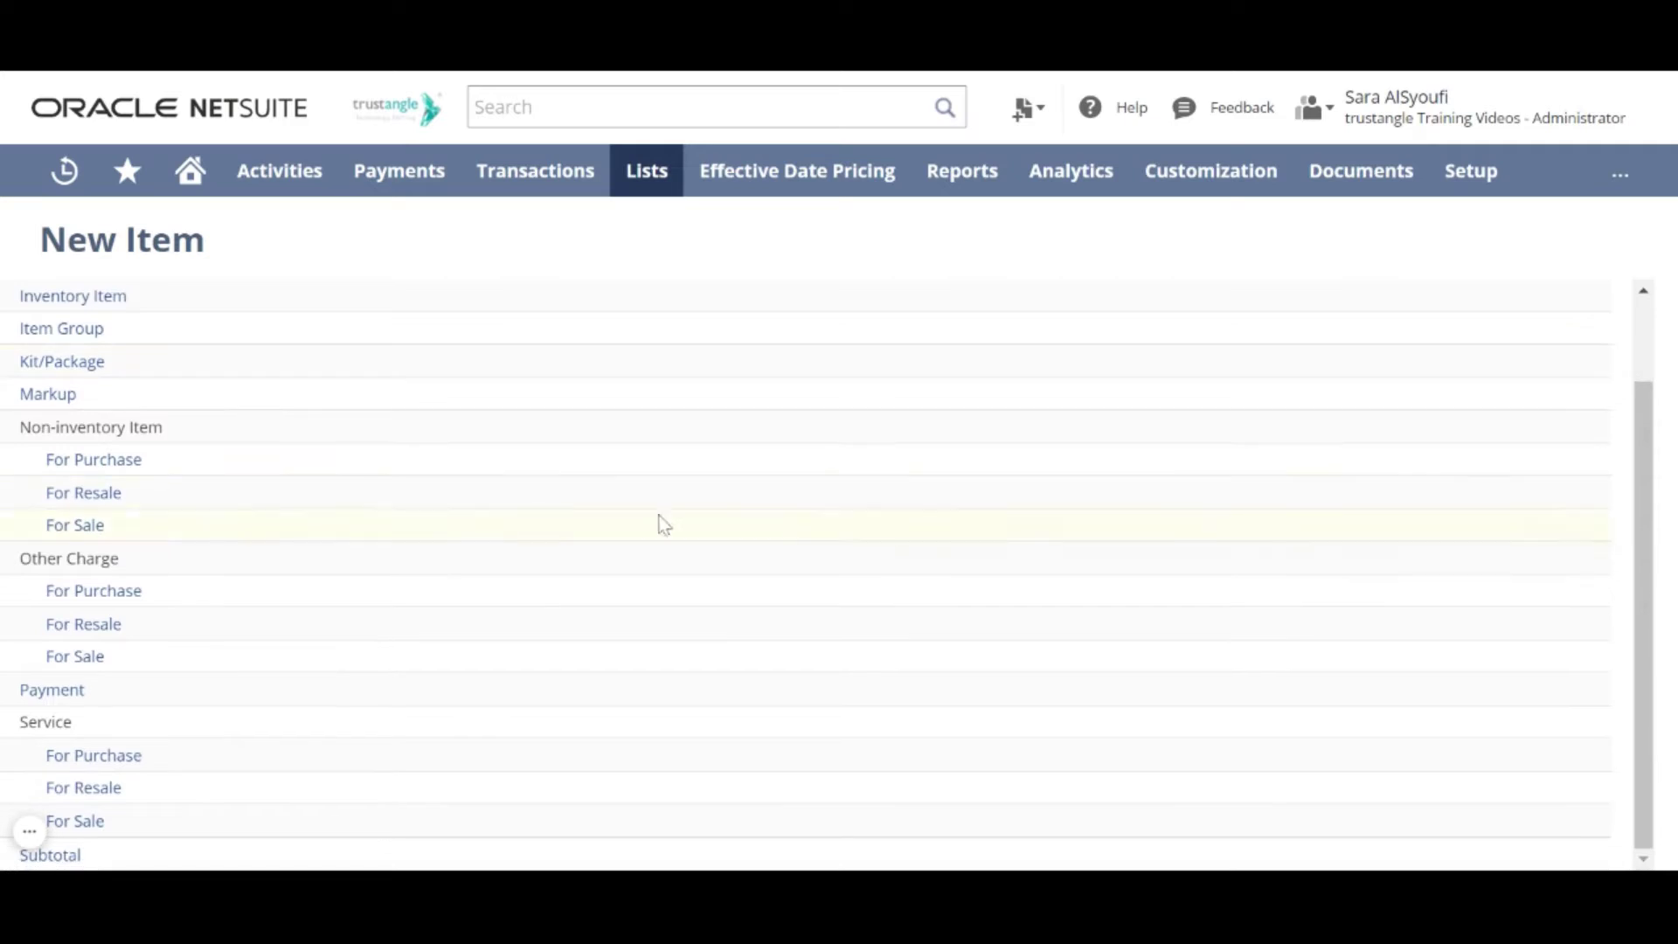
Open the help topic on creating item records.
left_click(1123, 139)
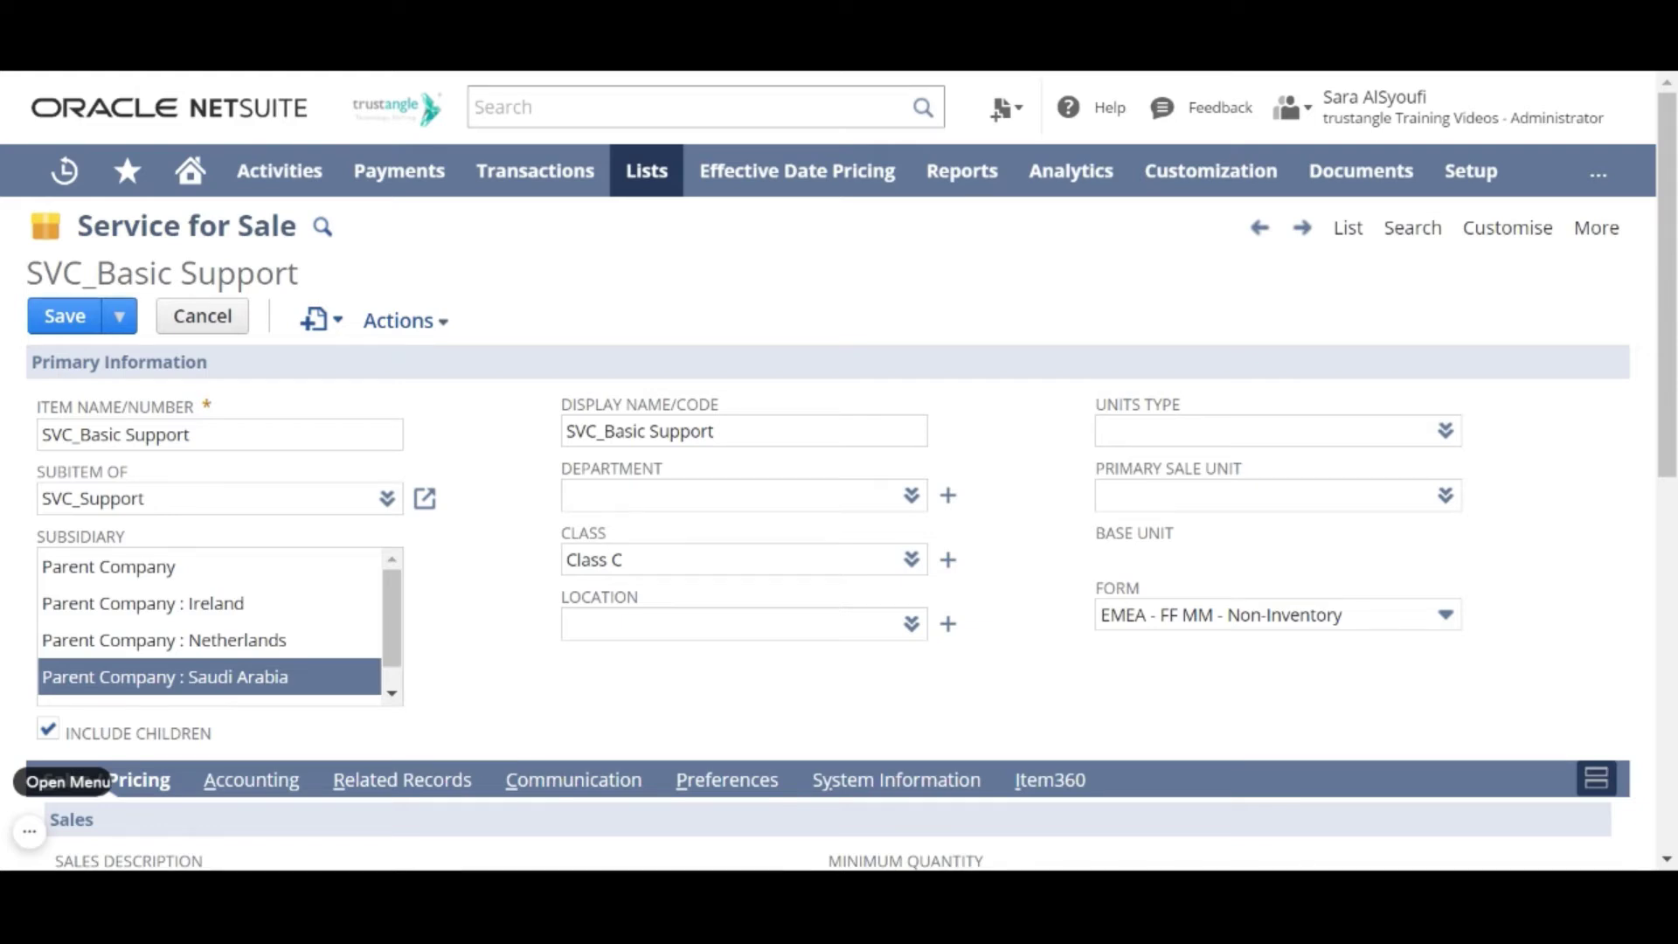
left_click(141, 409)
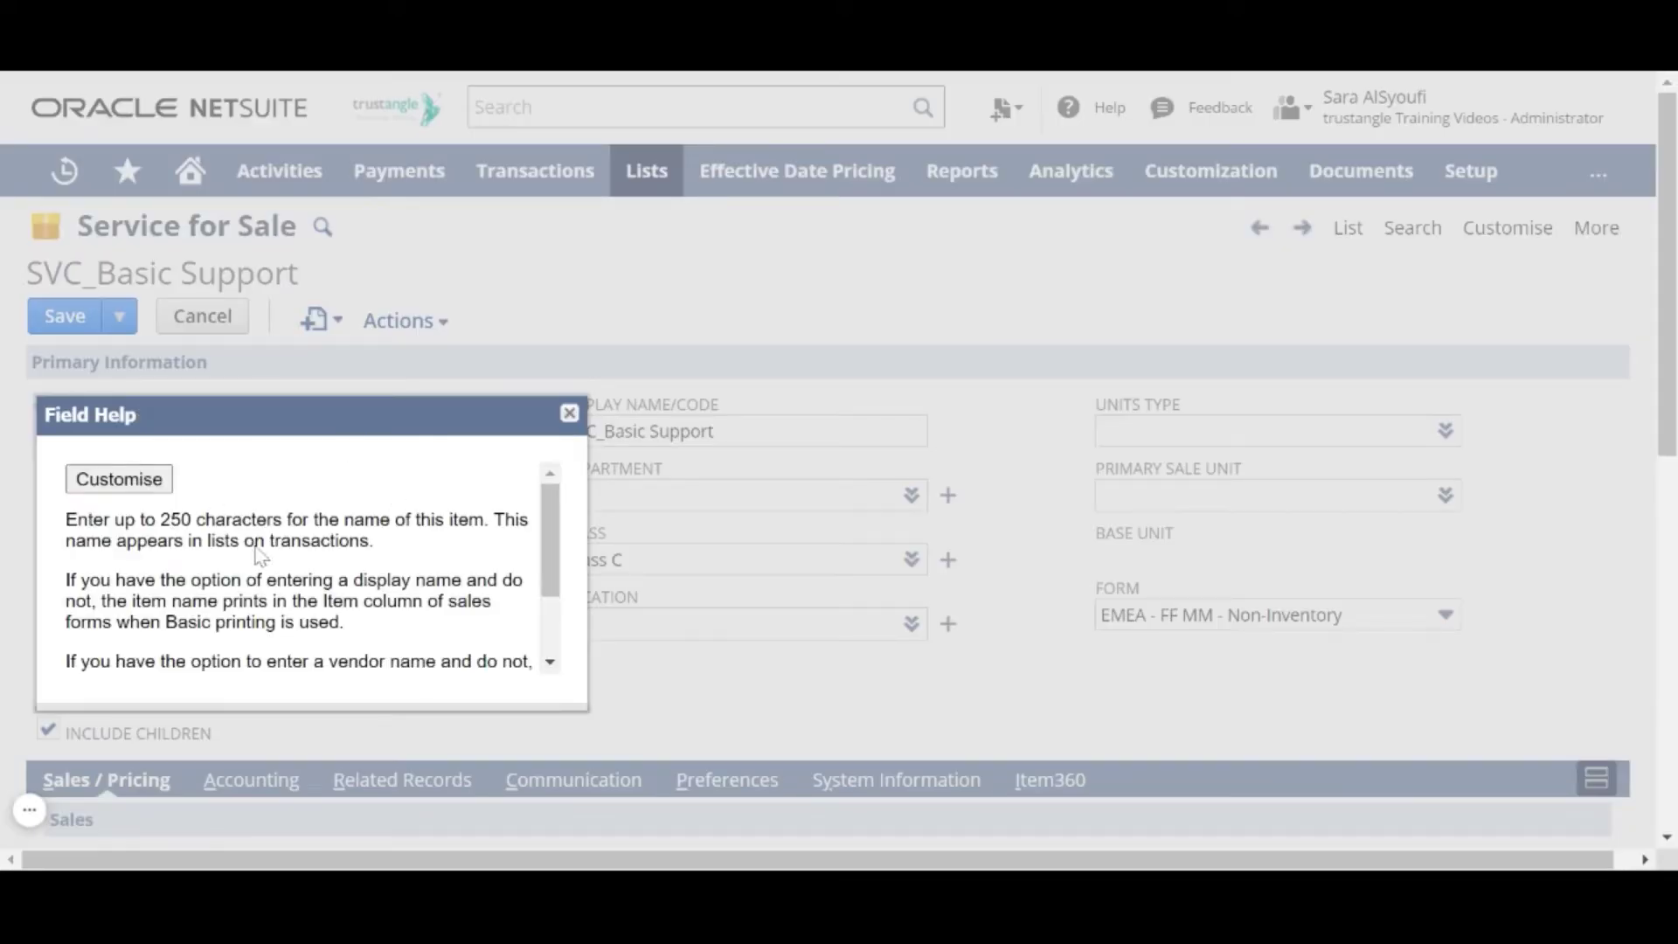
left_click(569, 413)
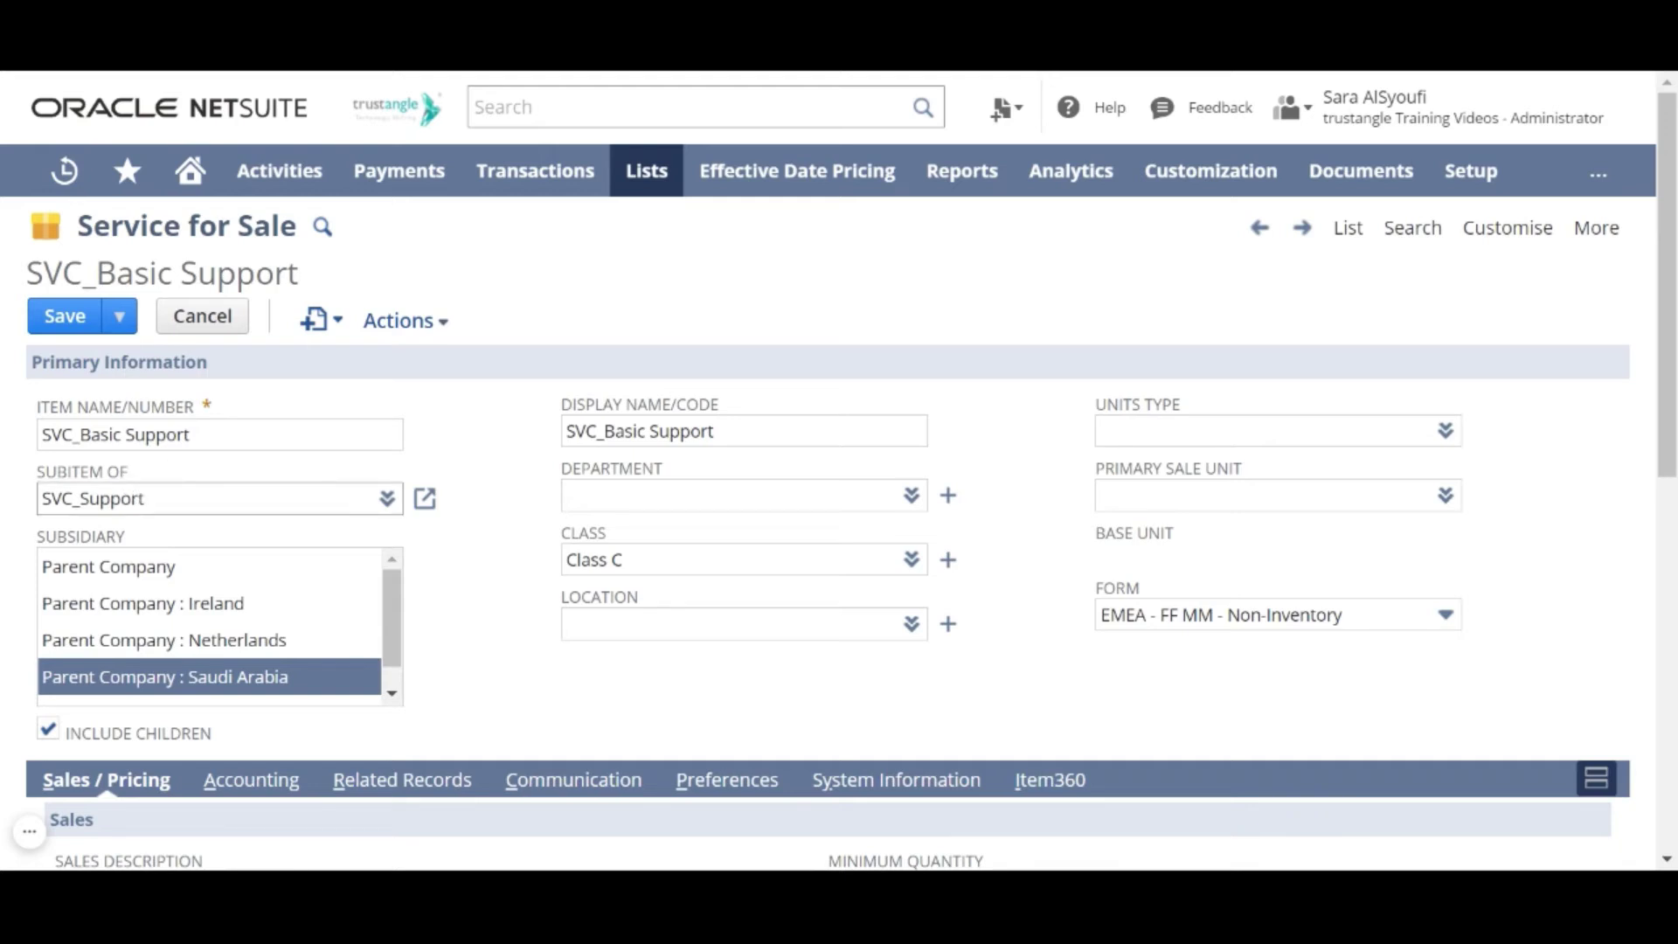
Clear Include Children and begin the 'Basic customer support tier' sales description.
key("Tab")
key("Tab")
key("space")
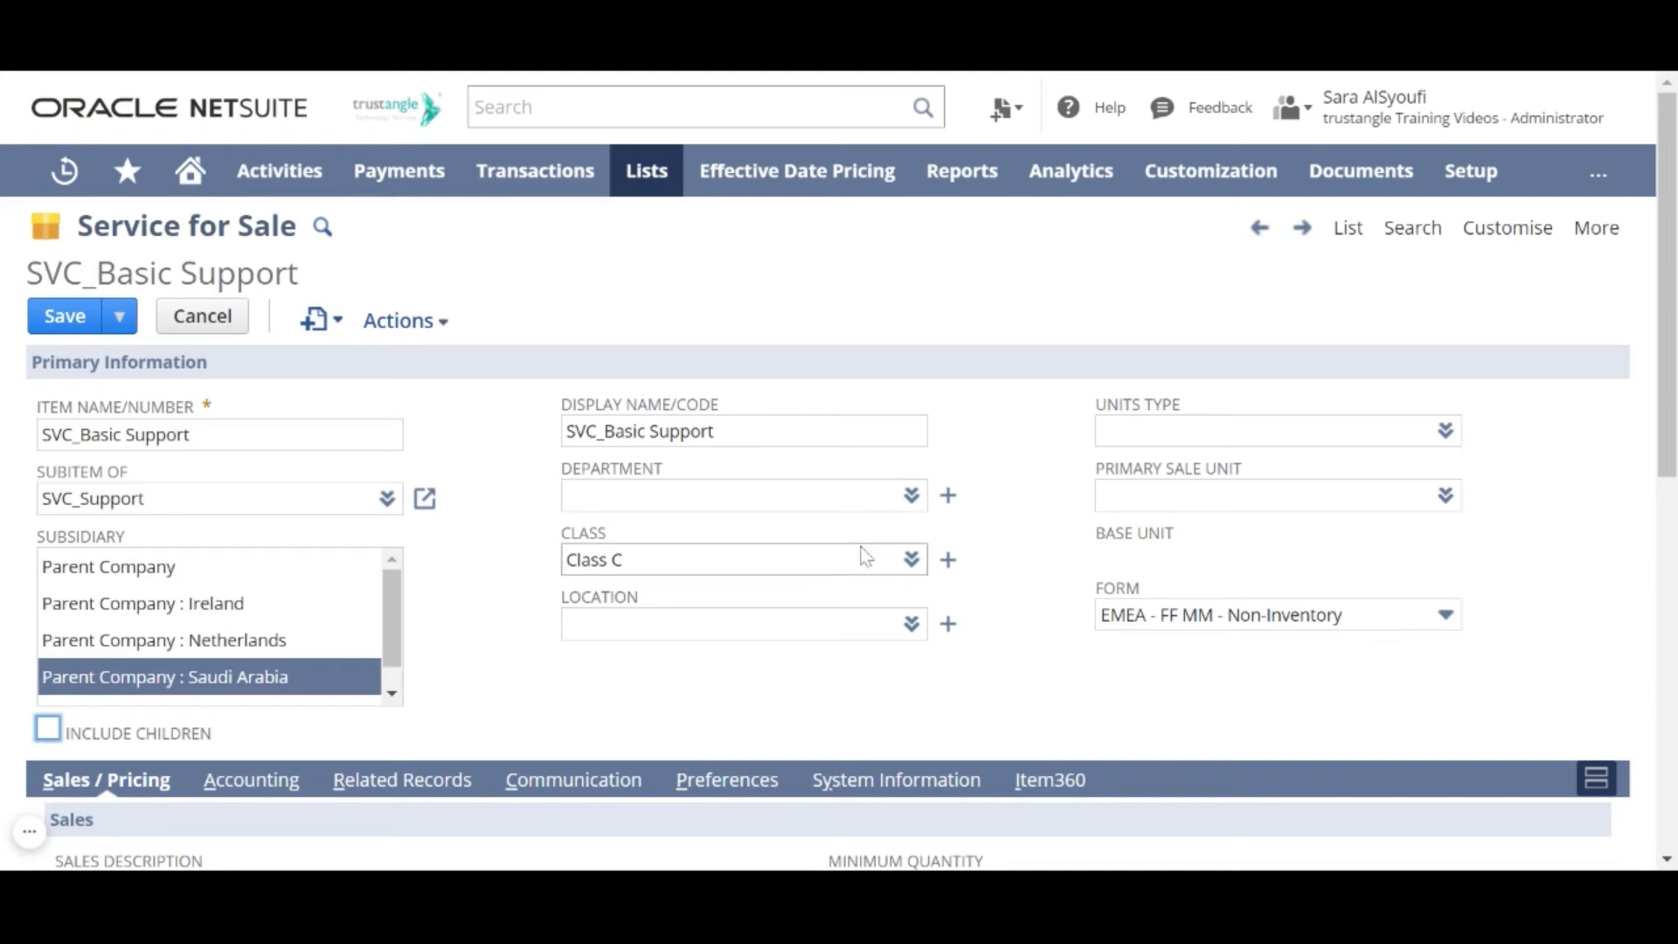
left_click(516, 667)
scroll(517, 667, "down", 2)
scroll(516, 668, "down", 1)
scroll(517, 667, "down", 1)
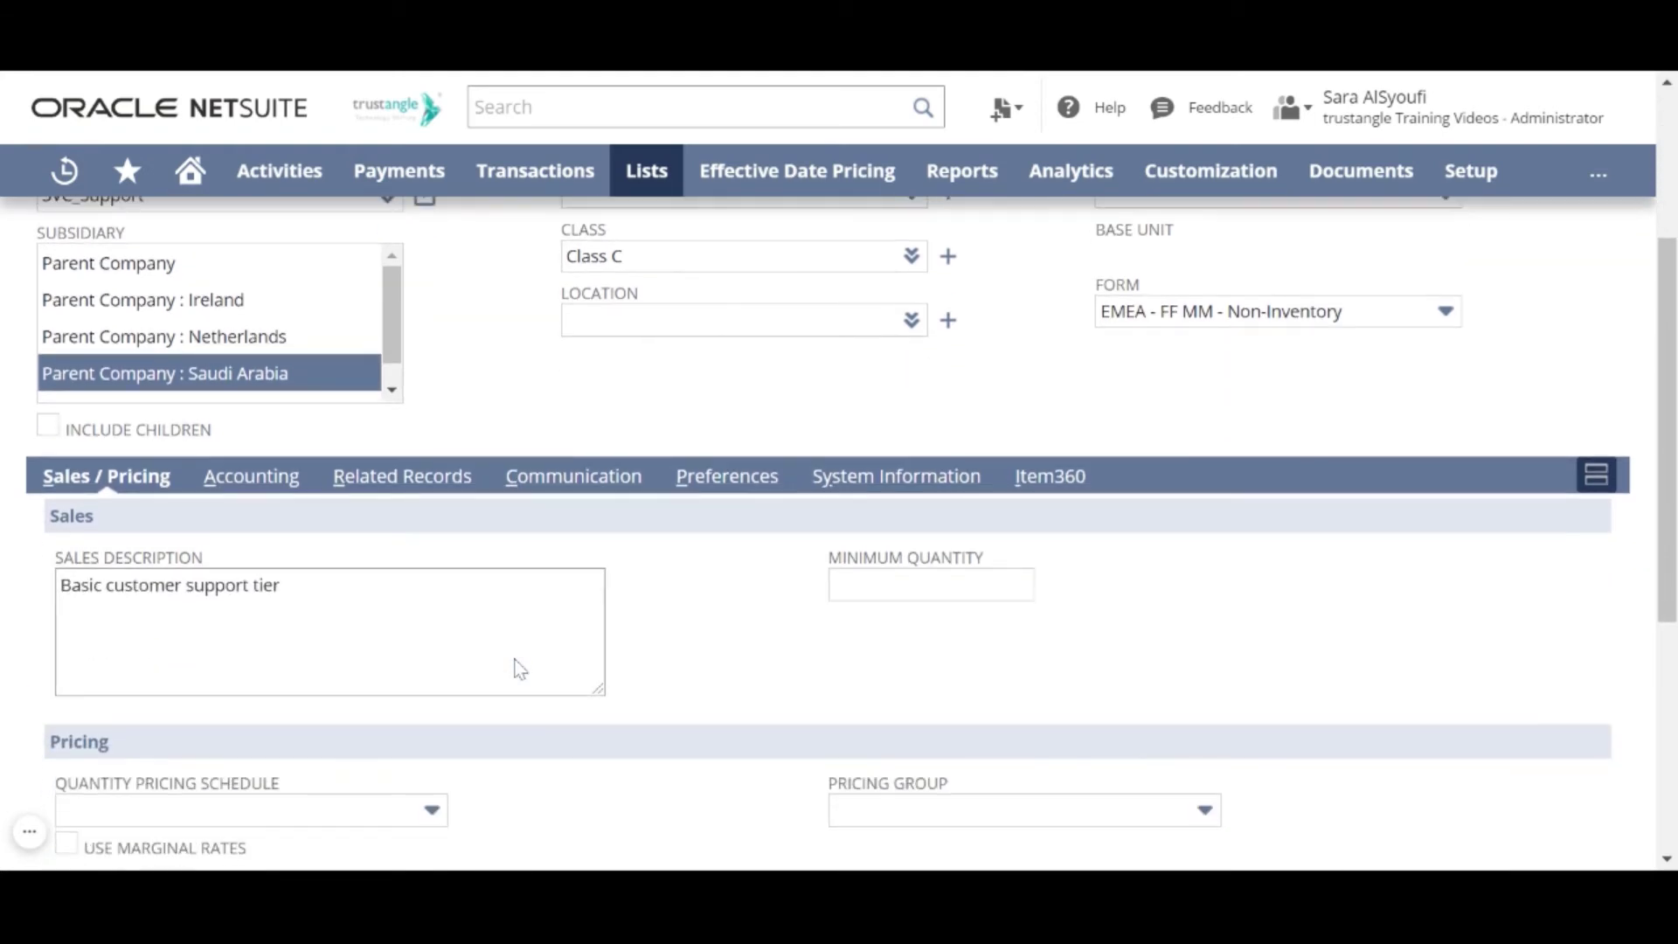
scroll(517, 666, "down", 1)
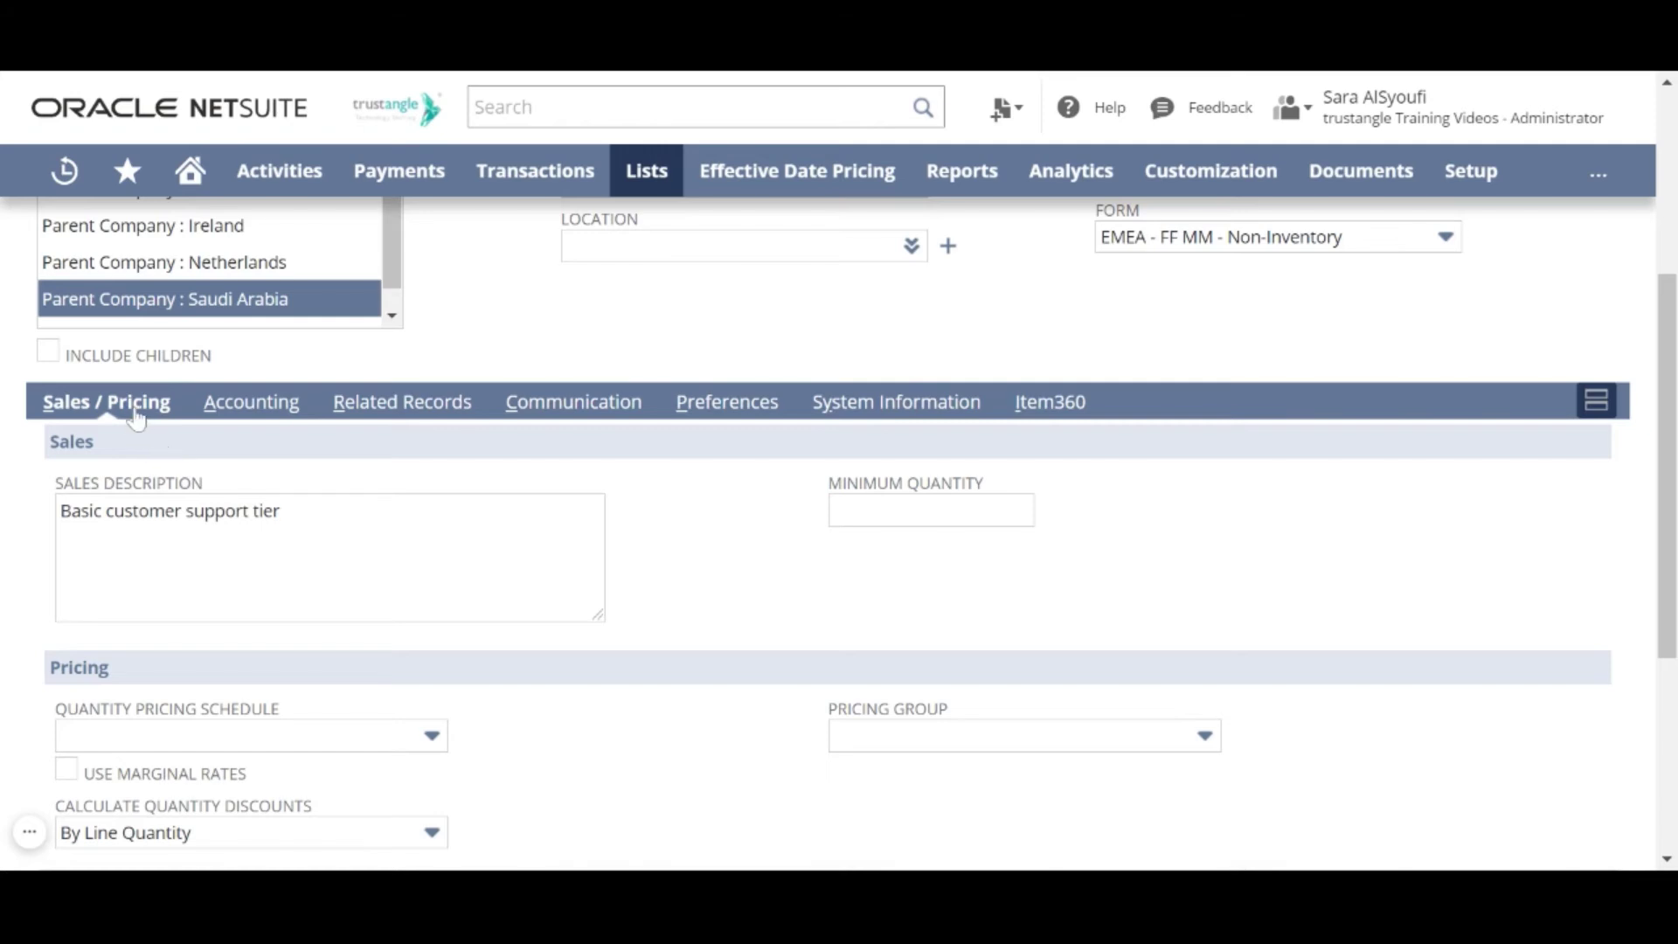
left_click(236, 509)
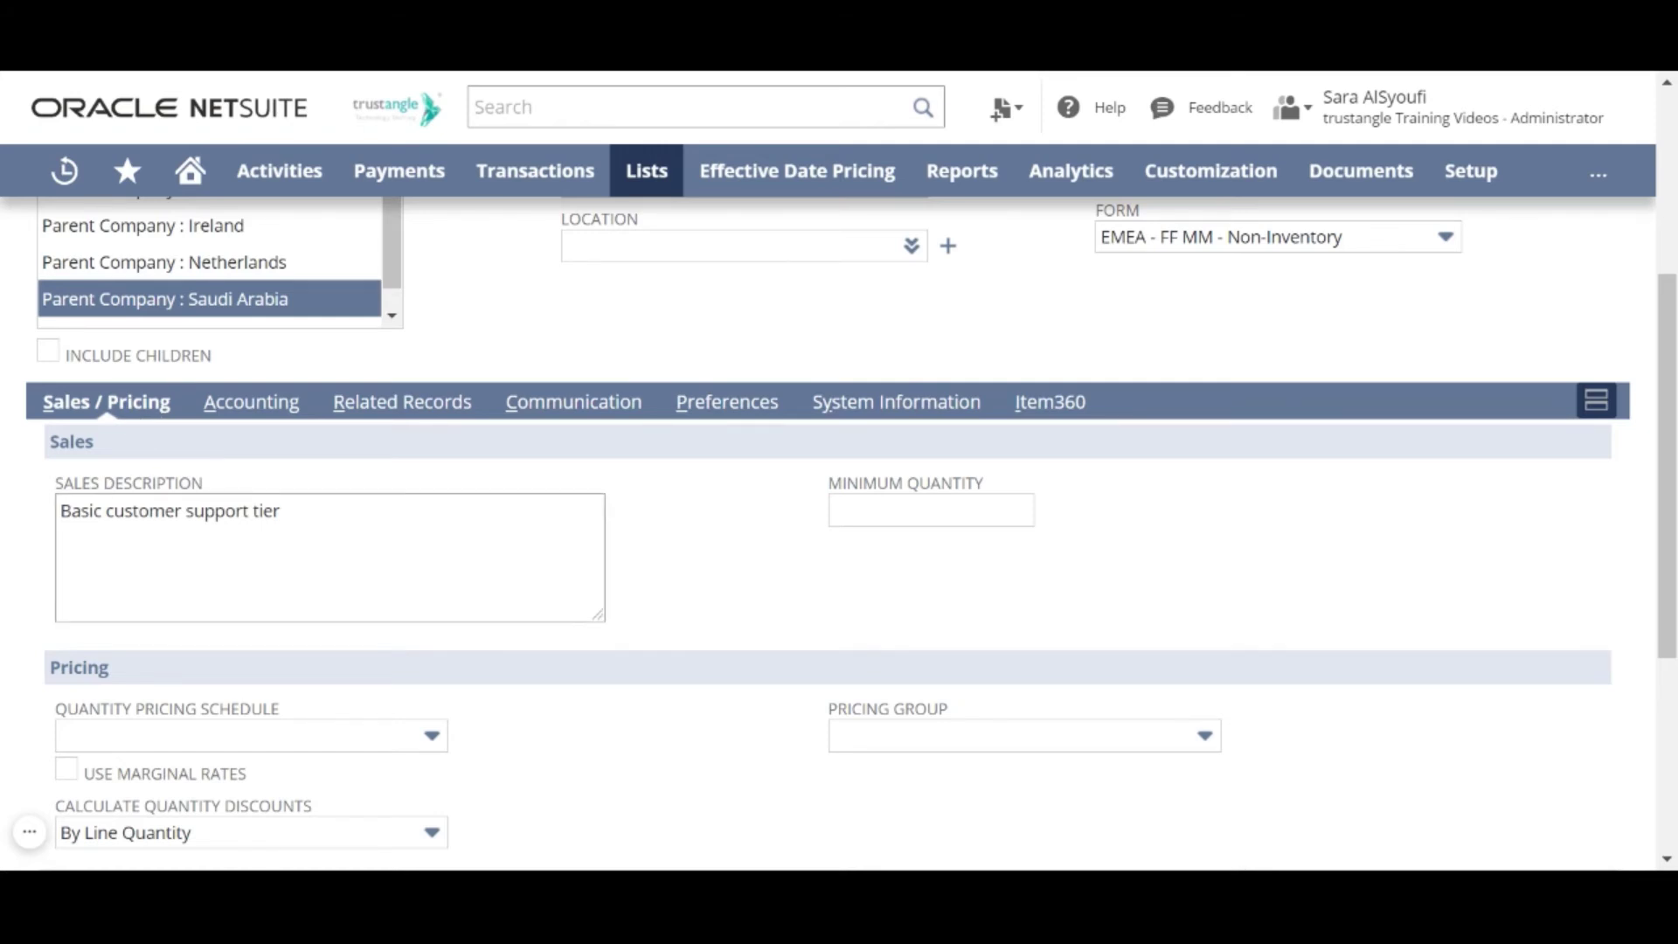
scroll(838, 525, "down", 1)
scroll(840, 524, "down", 1)
scroll(840, 525, "down", 1)
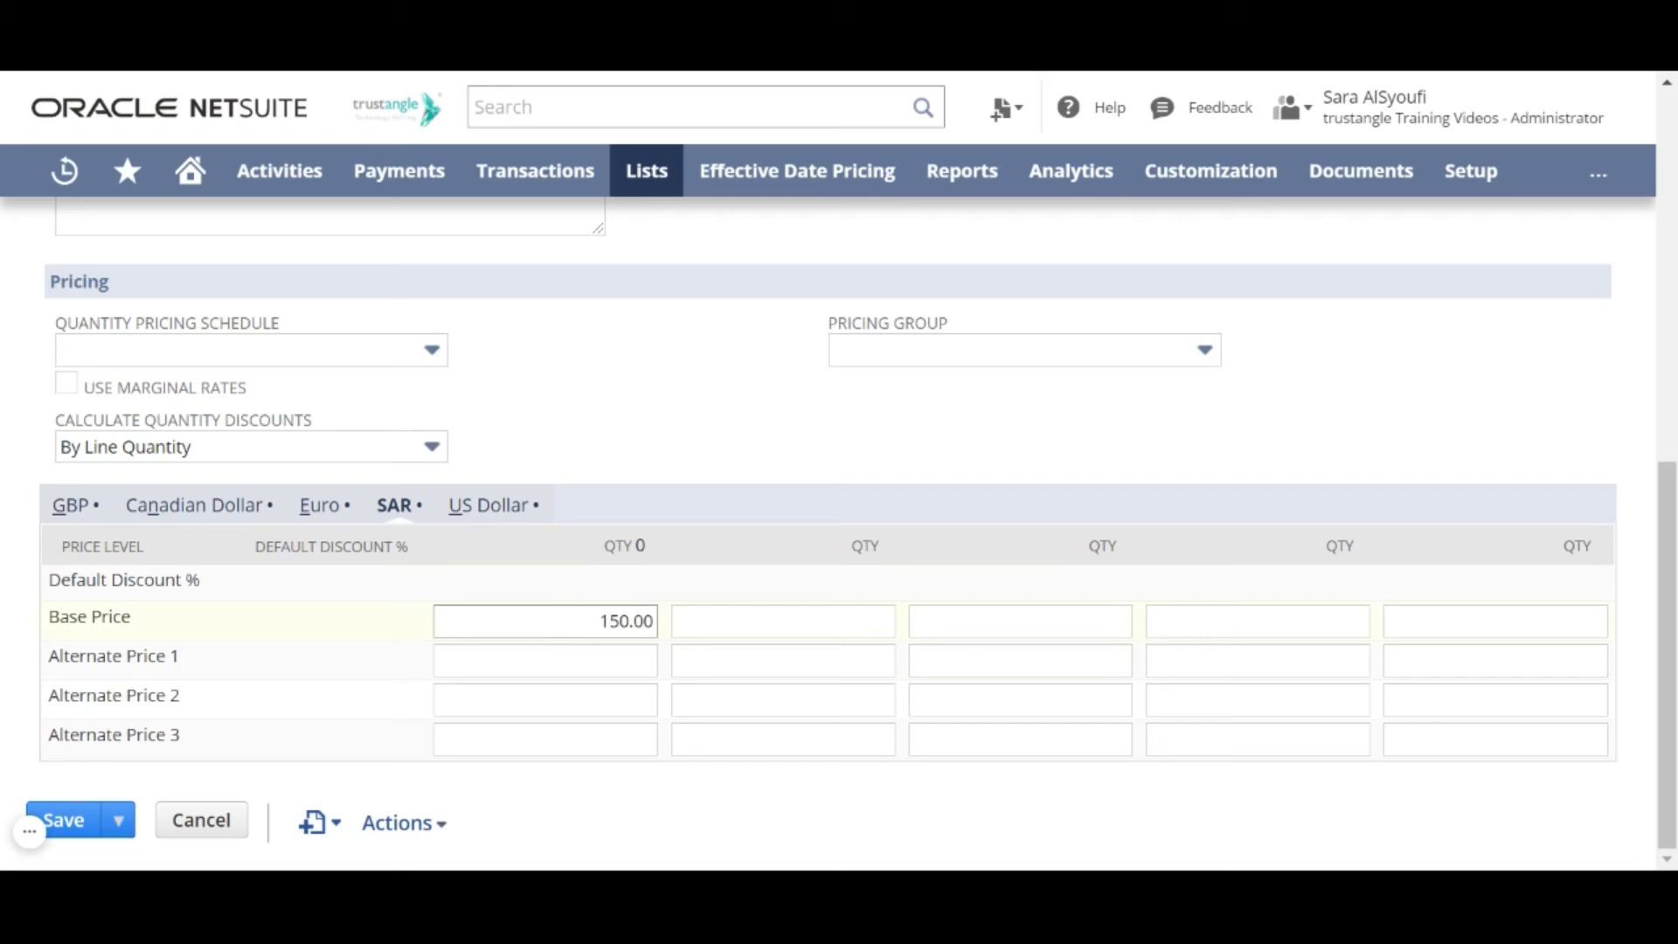
scroll(593, 349, "up", 2)
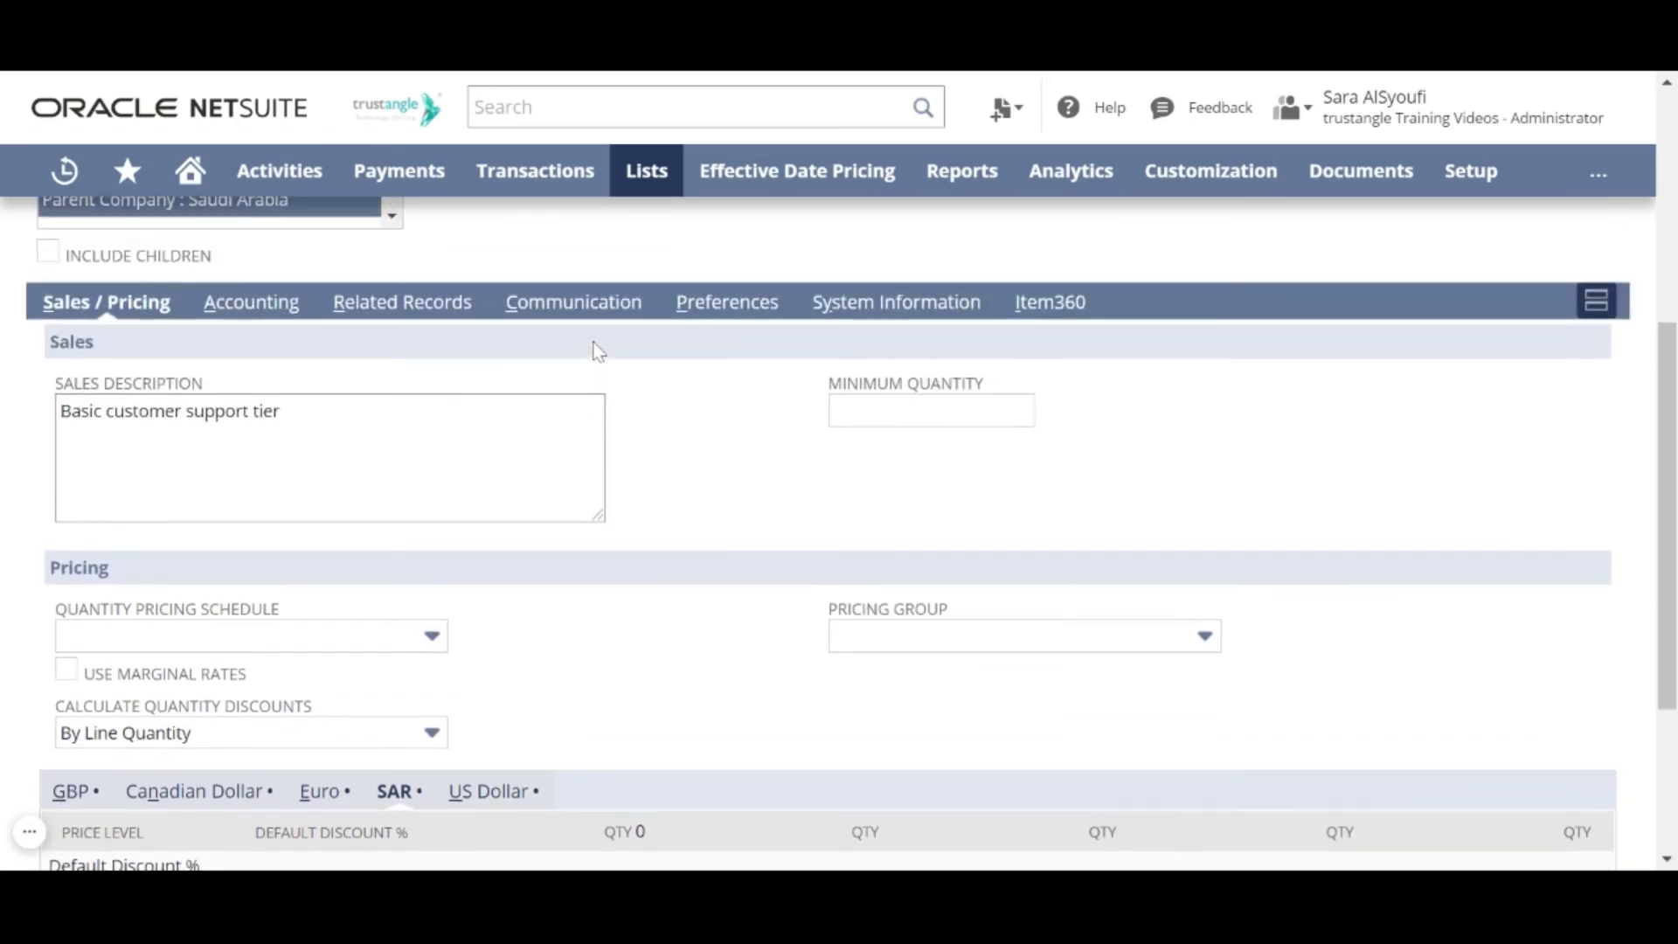
Check the Accounting settings (income account 40000 Sales), then view Communication activities.
left_click(258, 344)
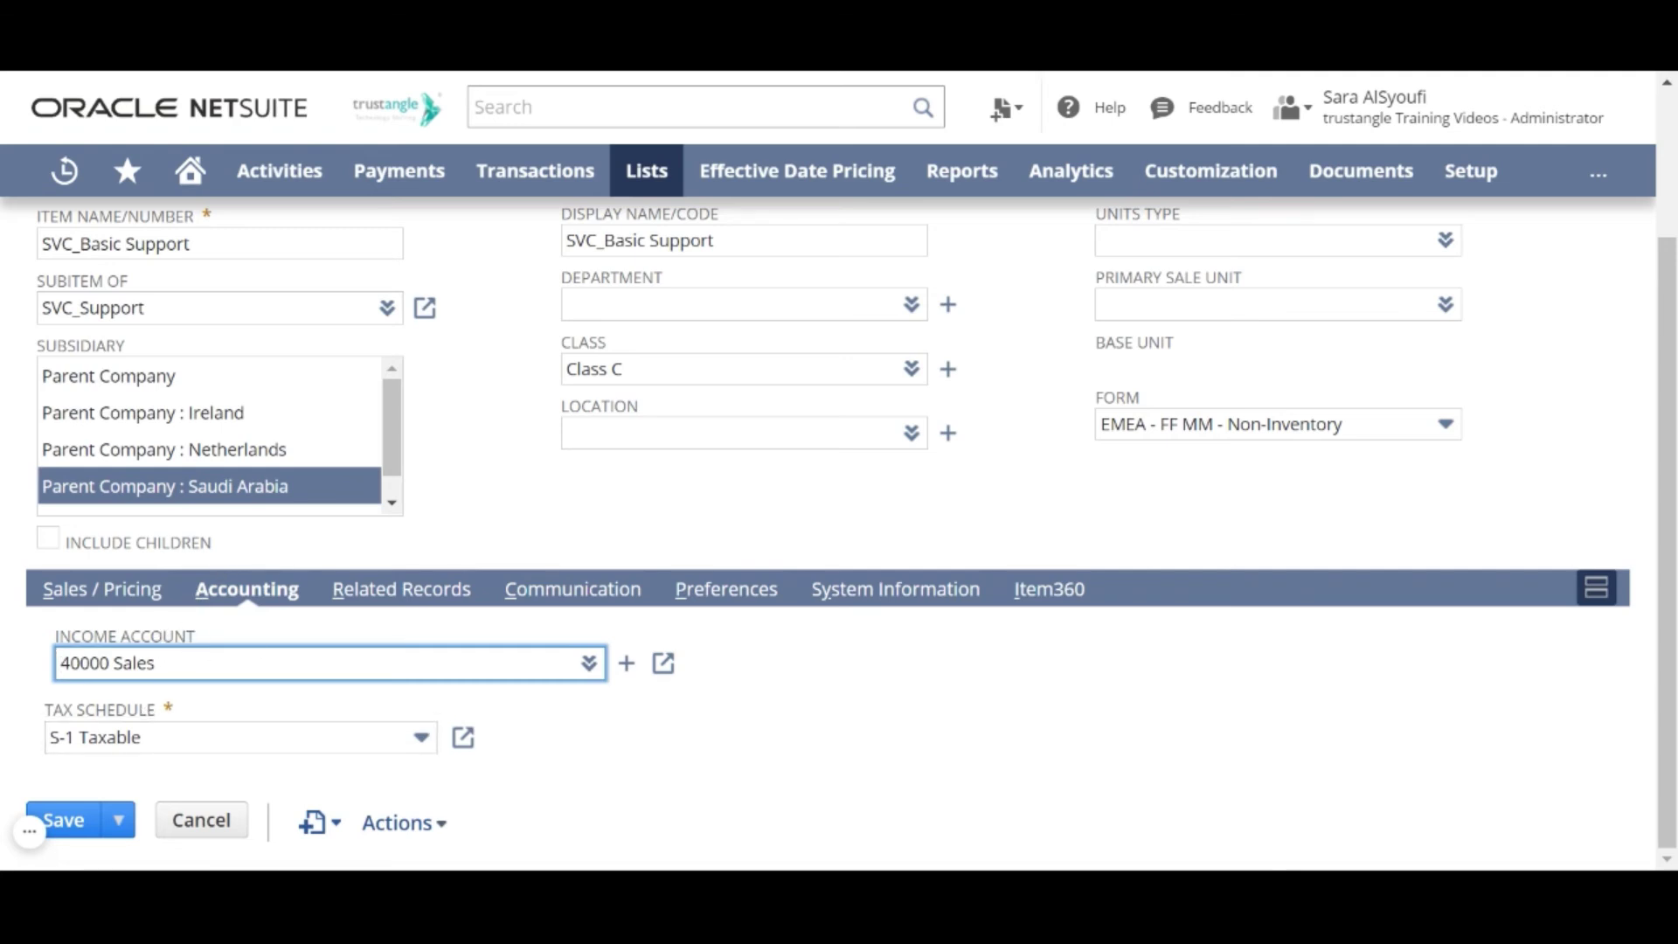
left_click(549, 598)
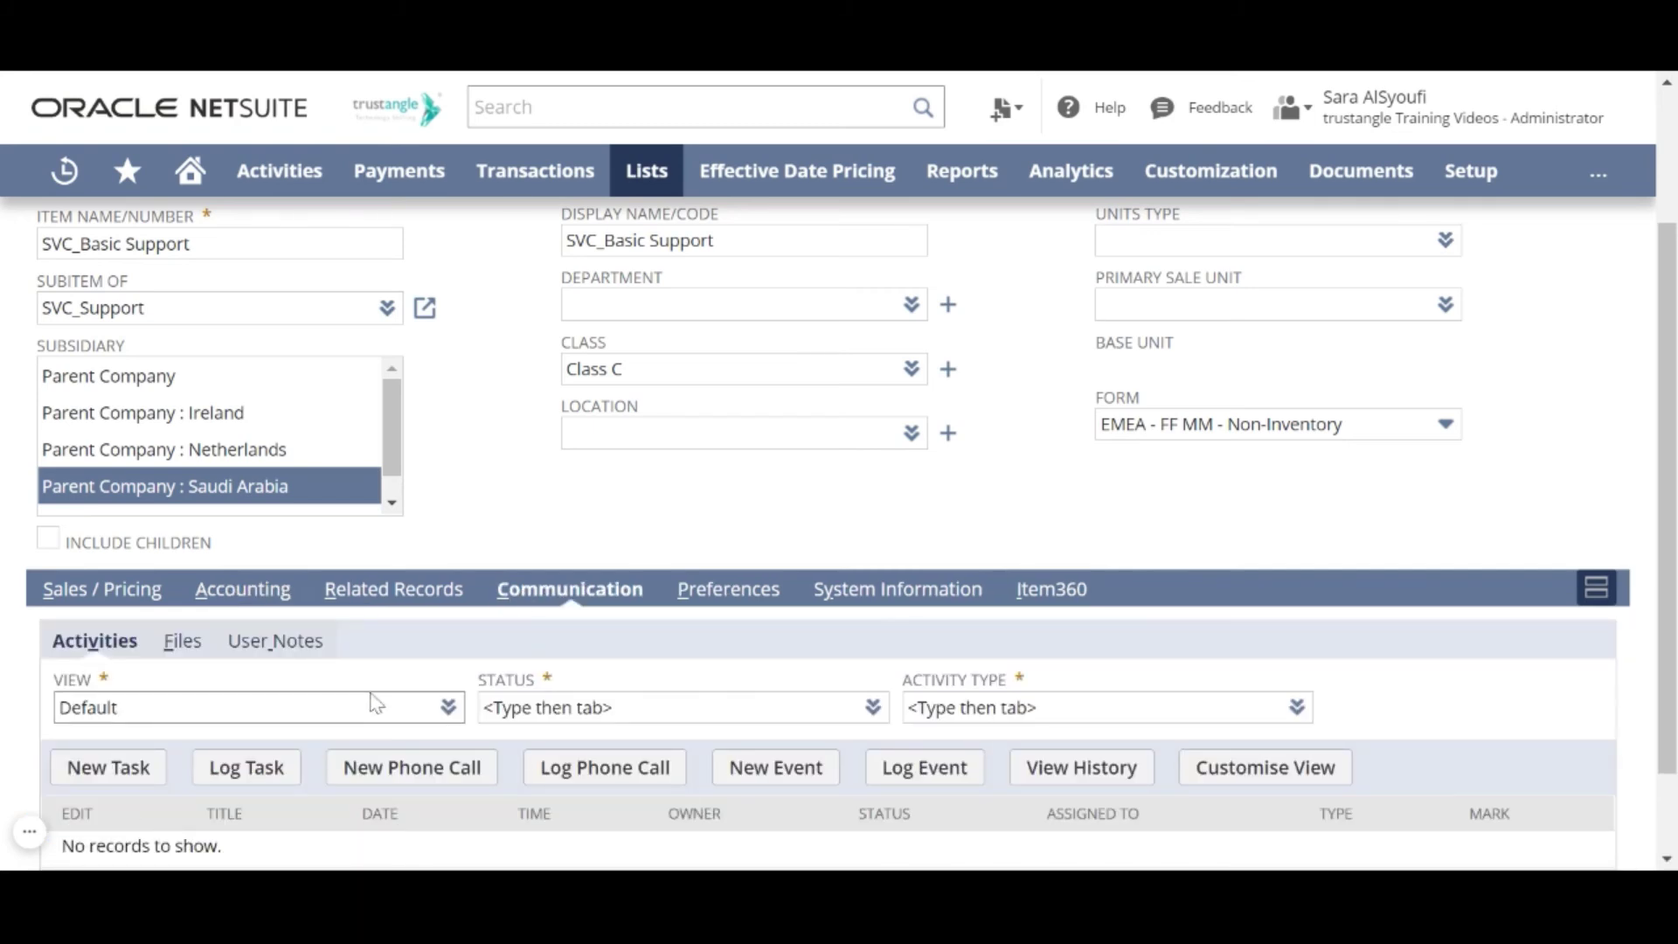
scroll(370, 695, "down", 1)
Show the item's attached Files list and start attaching an existing file.
left_click(182, 608)
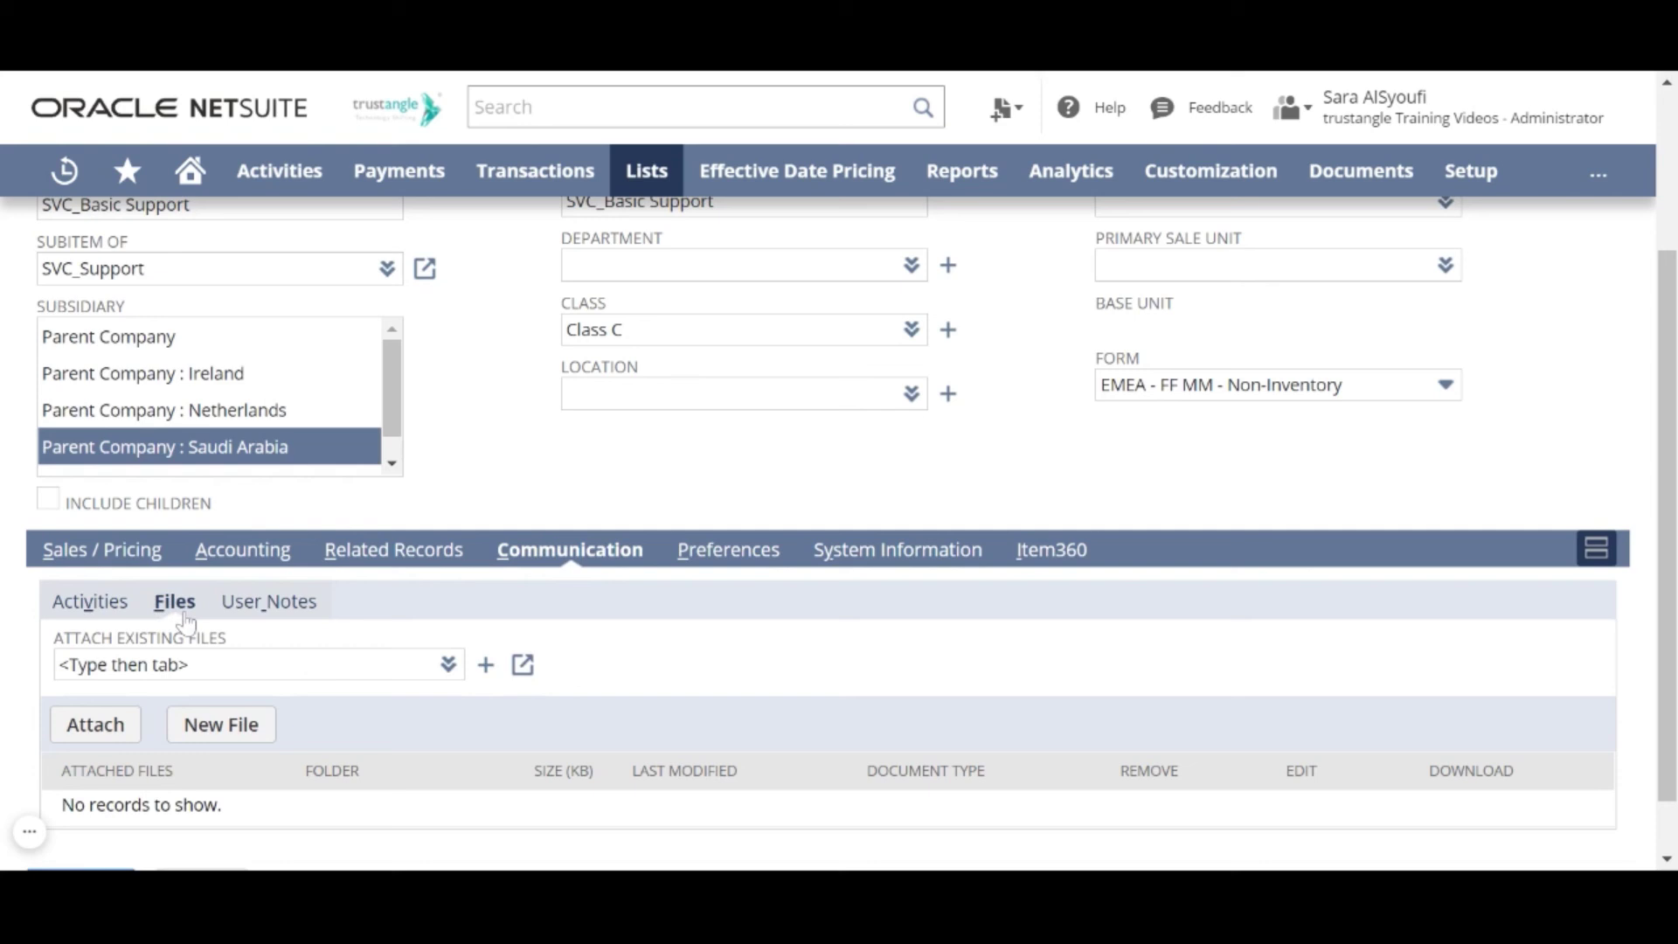
left_click(214, 664)
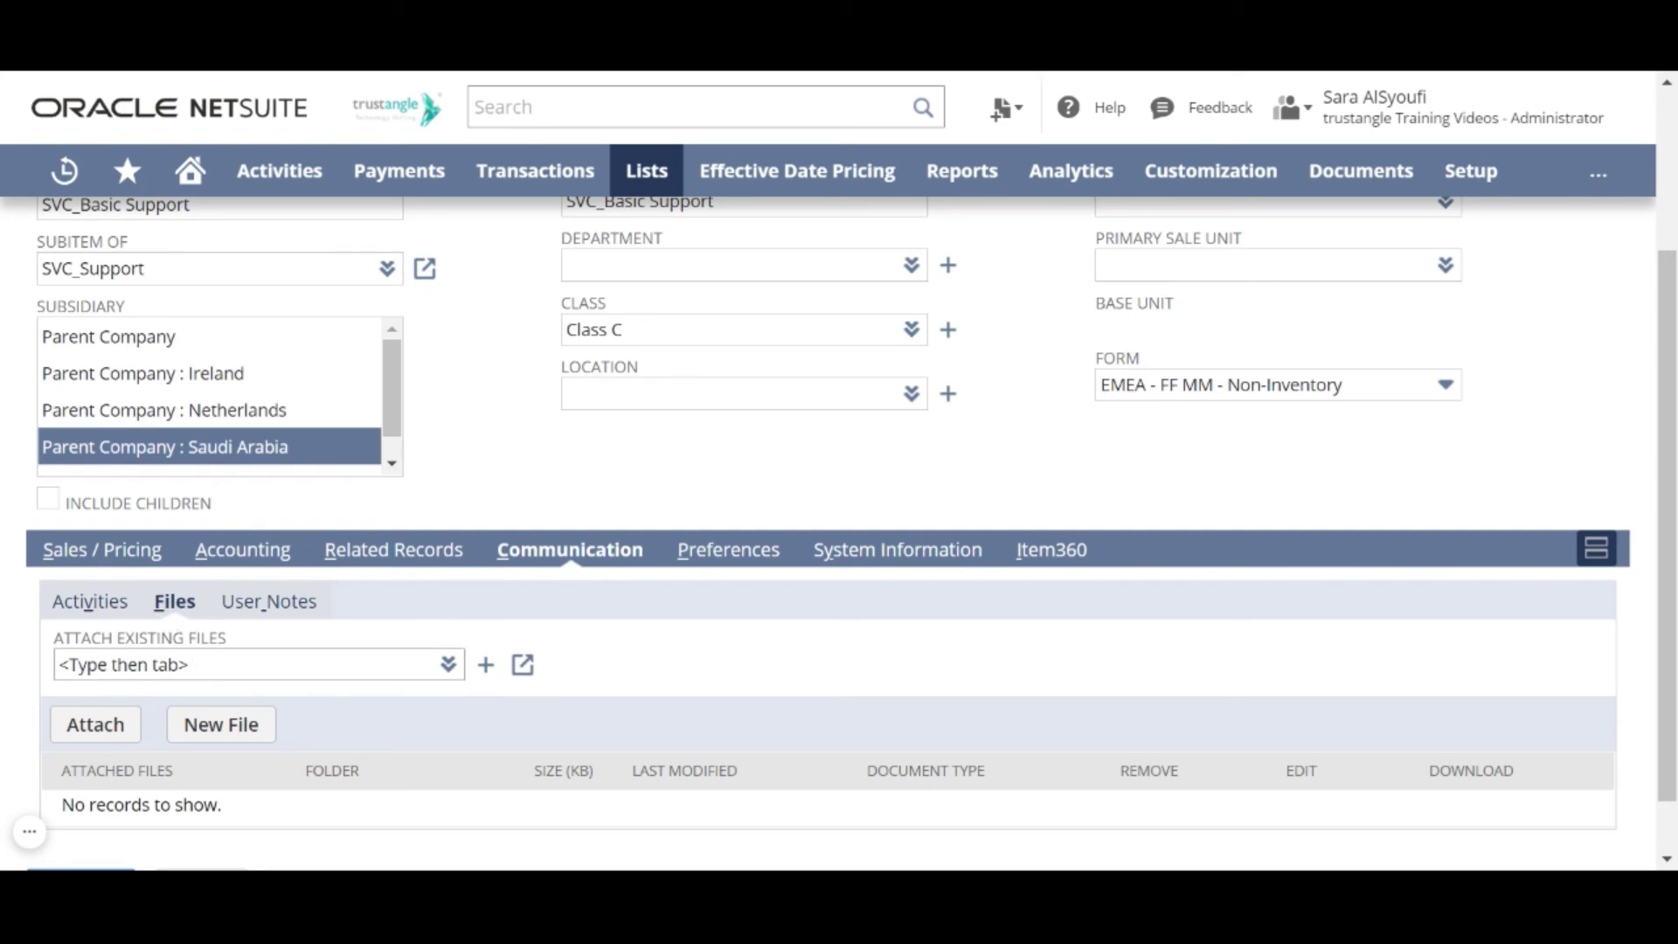
scroll(323, 642, "up", 1)
scroll(328, 662, "up", 4)
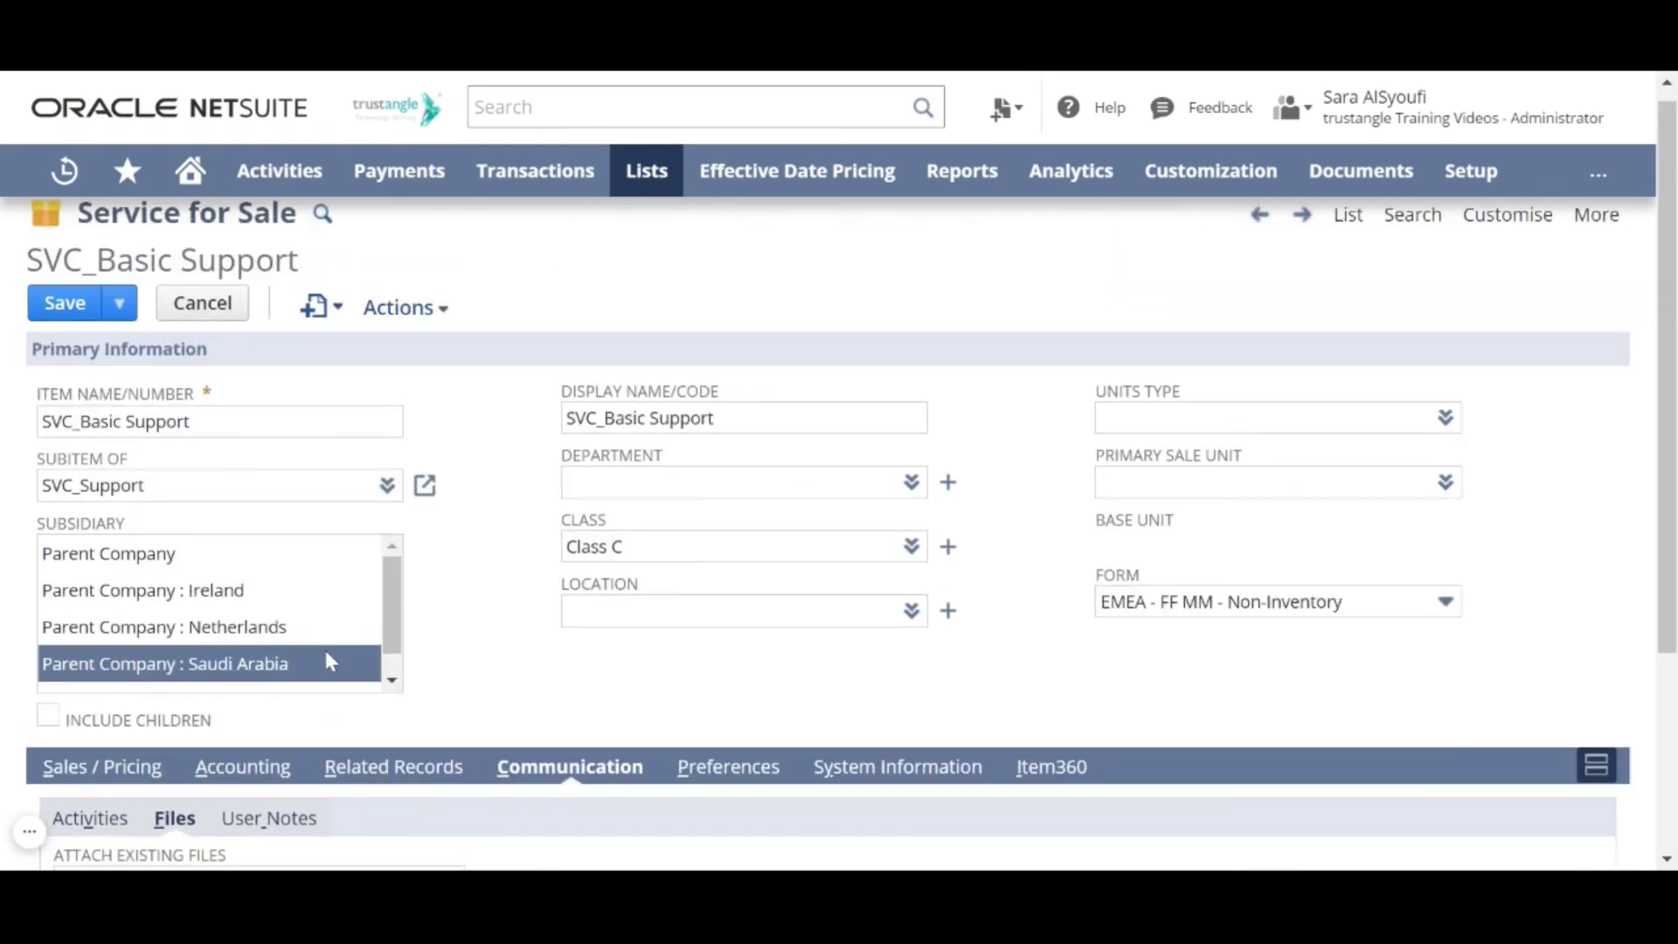
scroll(326, 653, "up", 1)
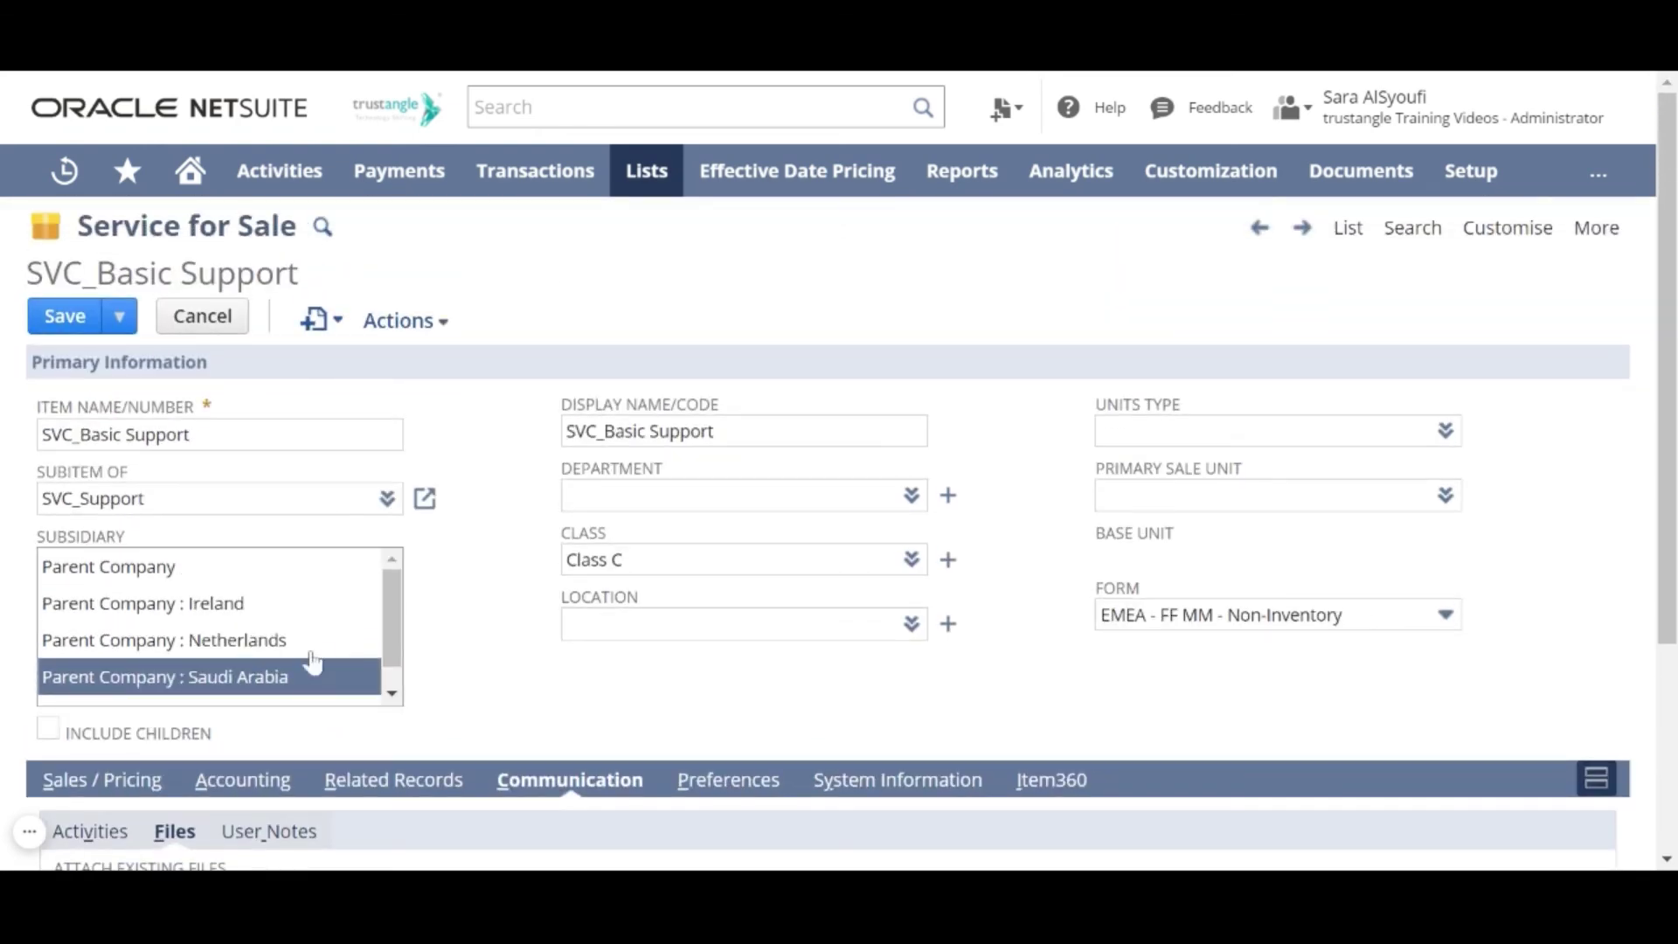
Save the SVC_Basic Support record so it displays read-only.
left_click(60, 318)
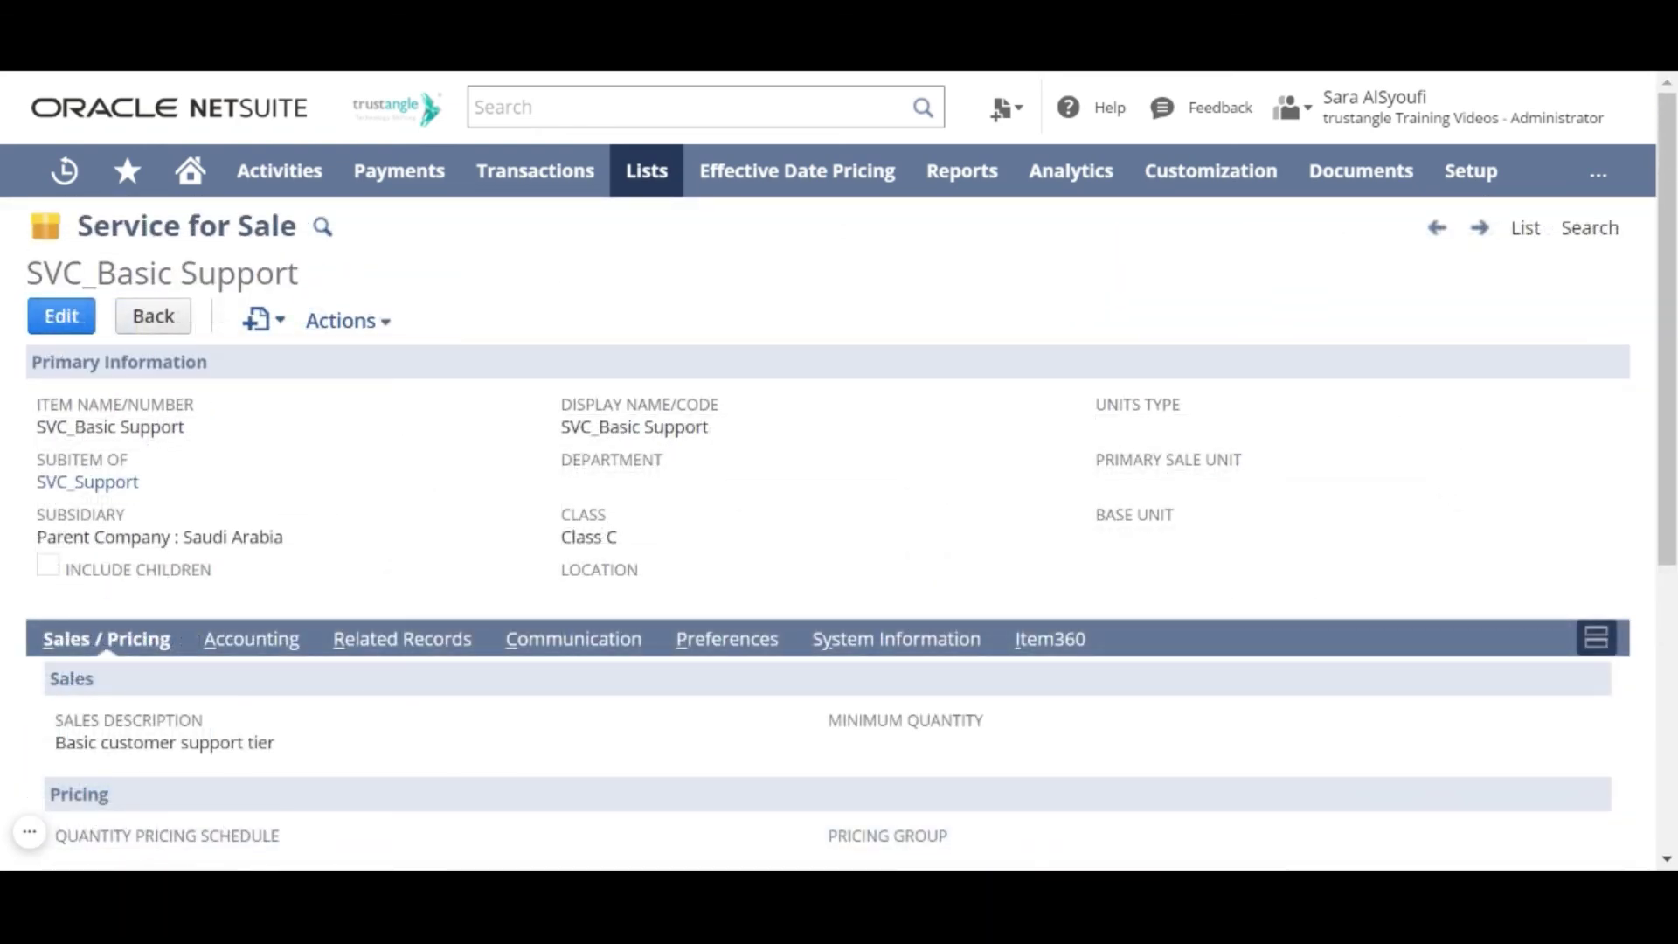